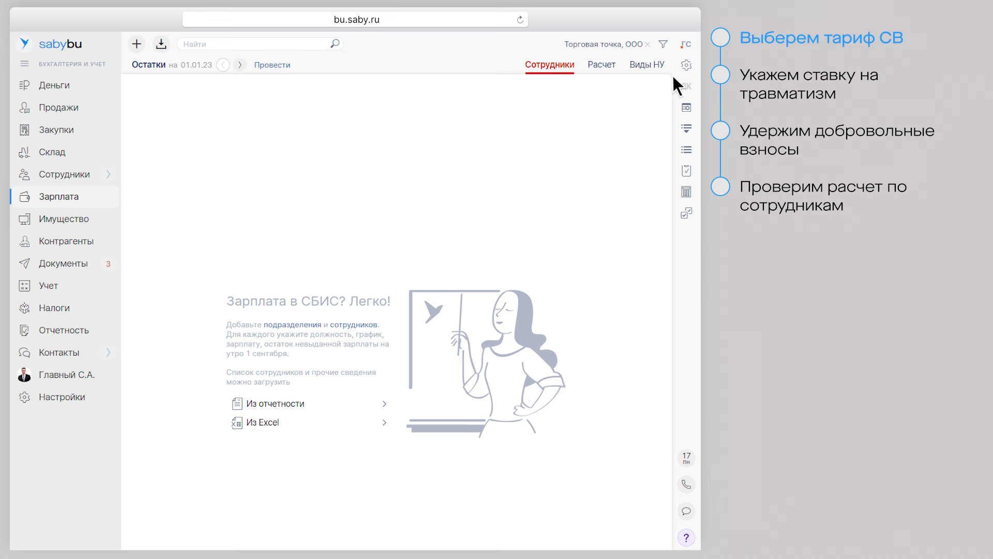
# Step: Set the insurance contributions type to МСП in the payroll calculation settings
pyautogui.click(687, 64)
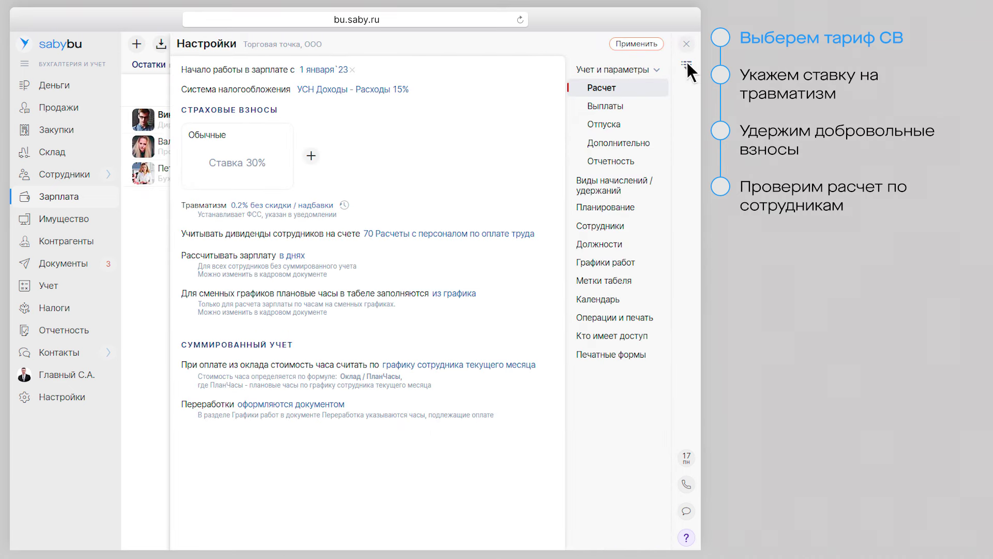
pyautogui.click(236, 164)
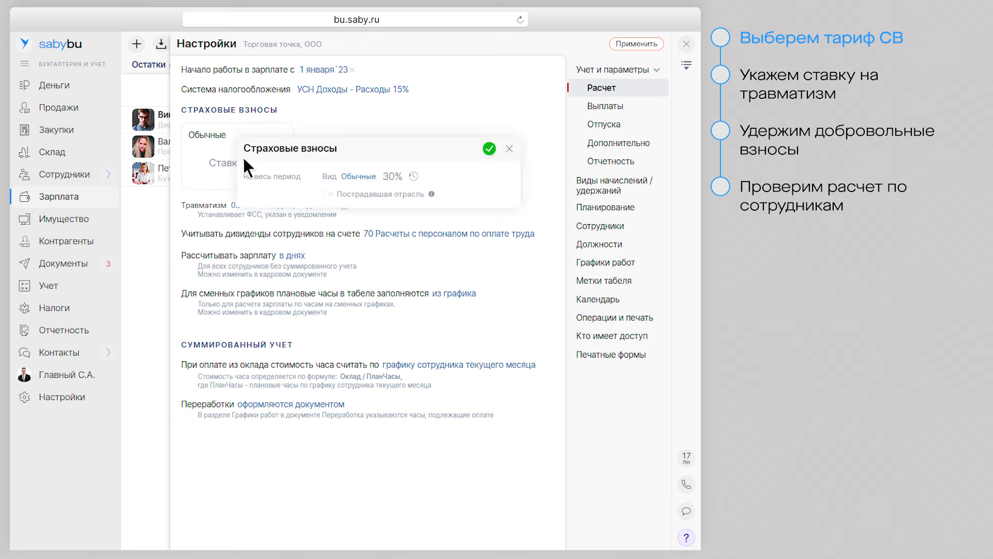
pyautogui.click(363, 177)
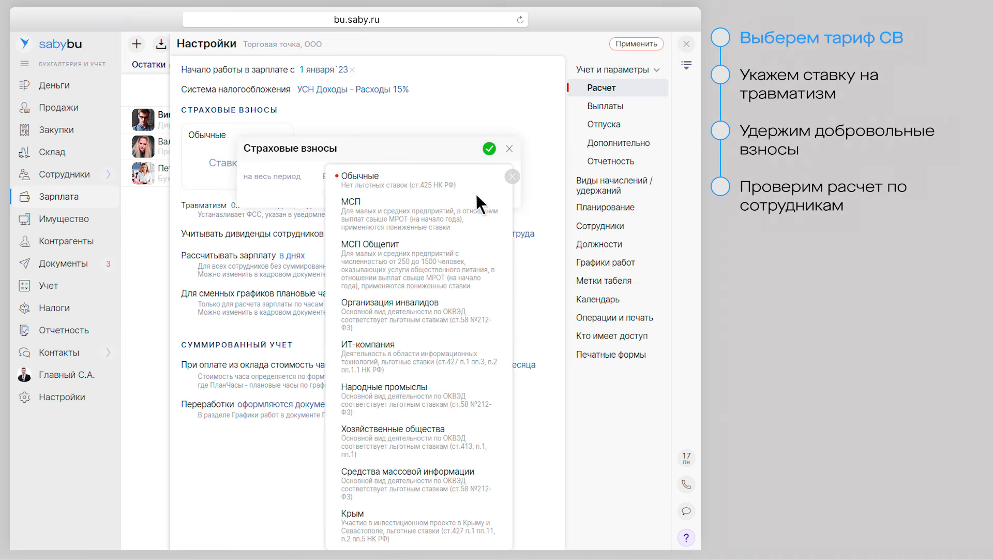
pyautogui.moveTo(512, 213); pyautogui.dragTo(509, 191)
pyautogui.click(416, 213)
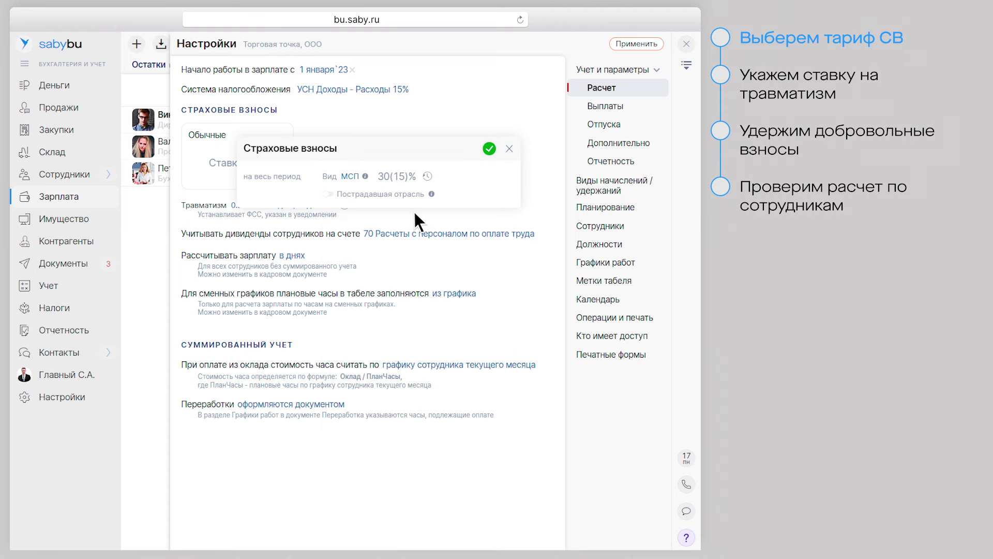
# Step: Change the insurance contributions type to Крым and save it
pyautogui.click(350, 177)
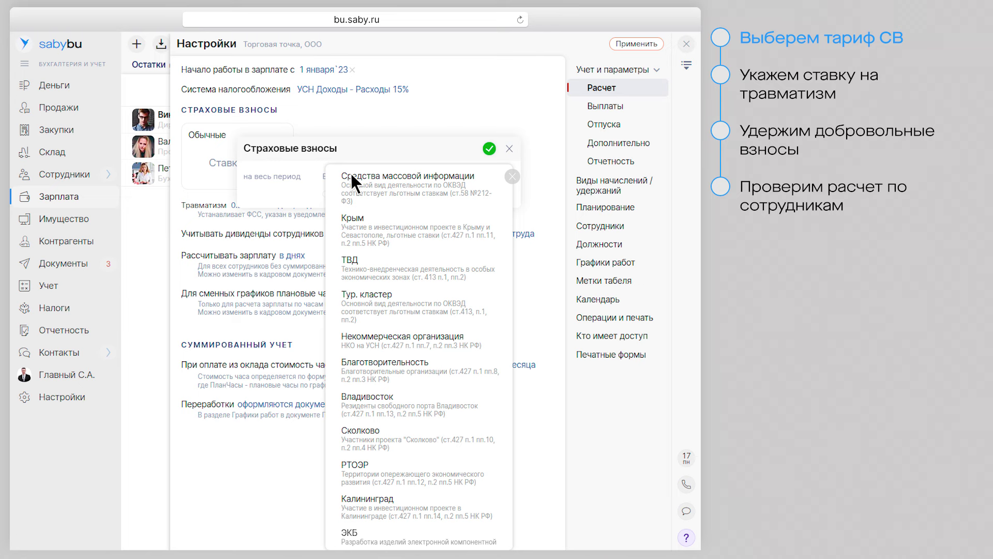
pyautogui.click(369, 227)
pyautogui.click(489, 148)
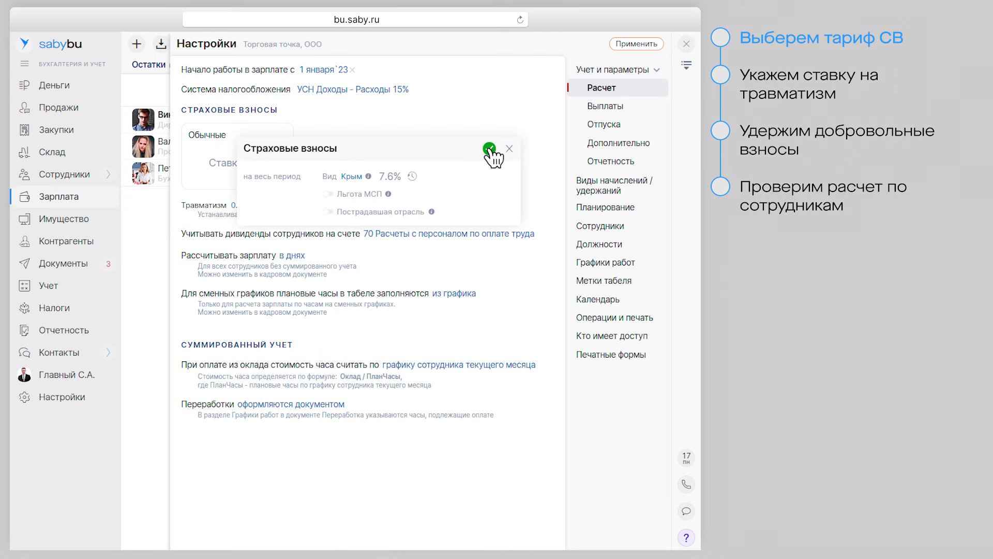
# Step: In the accountant's employee card, add investment project participation from 01.12.22 to 30.01.24 and save the card
pyautogui.click(144, 173)
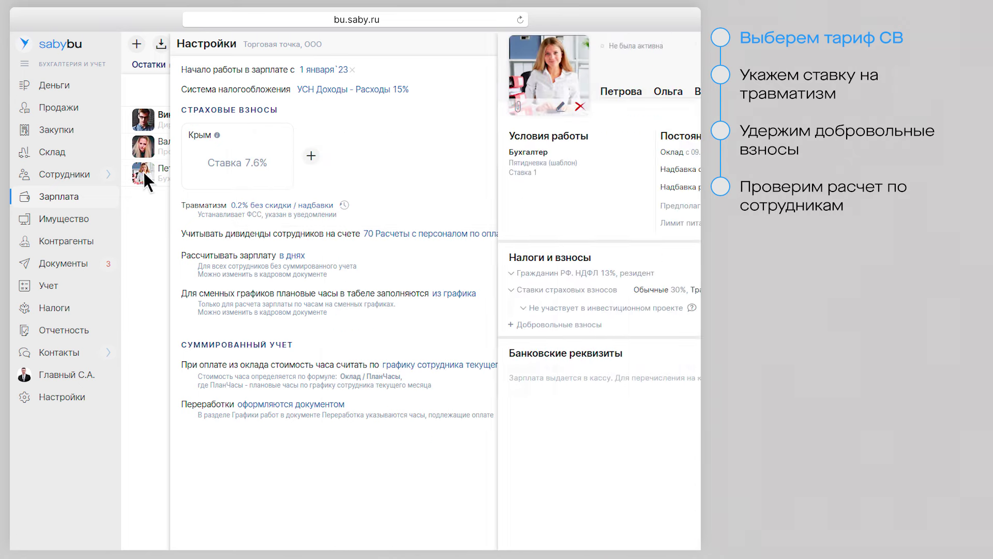
pyautogui.click(212, 308)
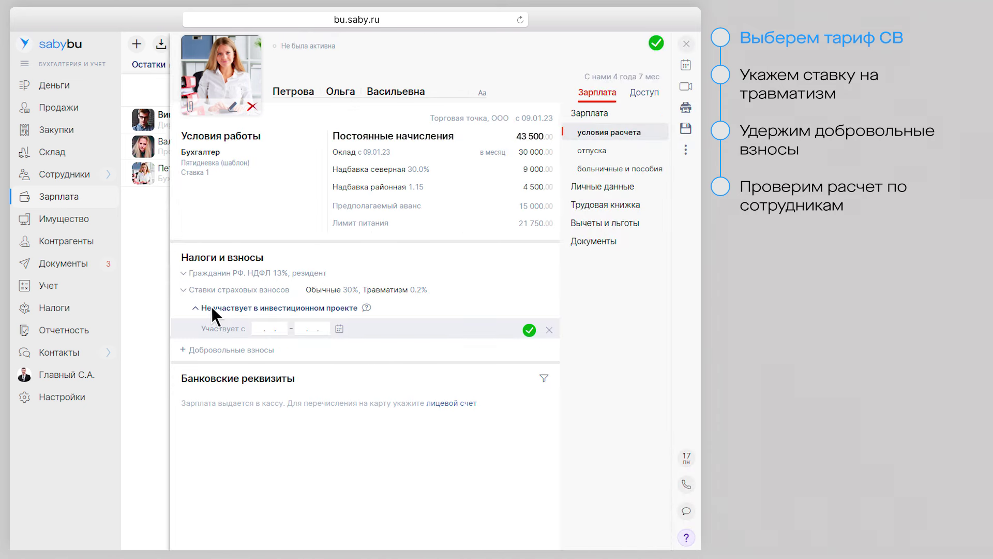
pyautogui.write('011222300124')
pyautogui.click(529, 330)
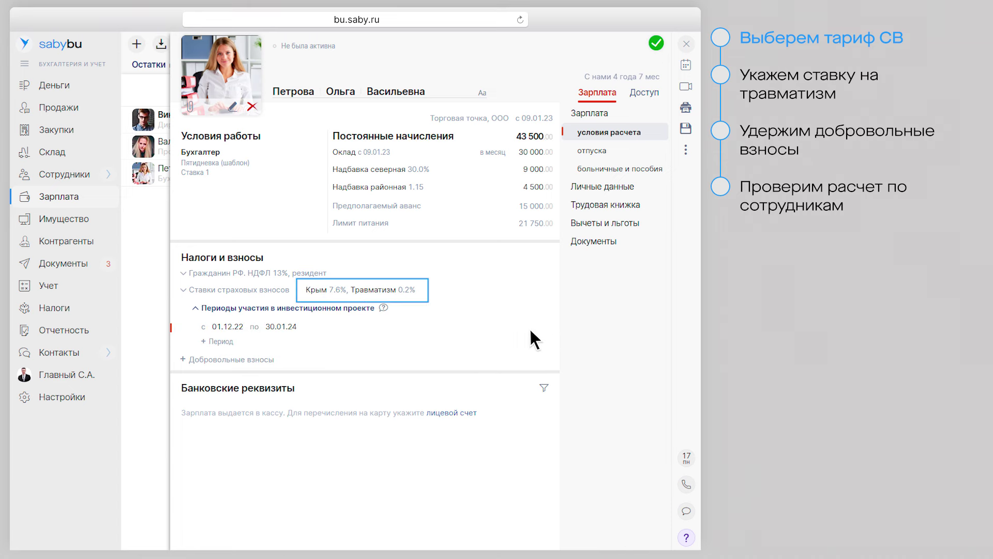
pyautogui.click(656, 43)
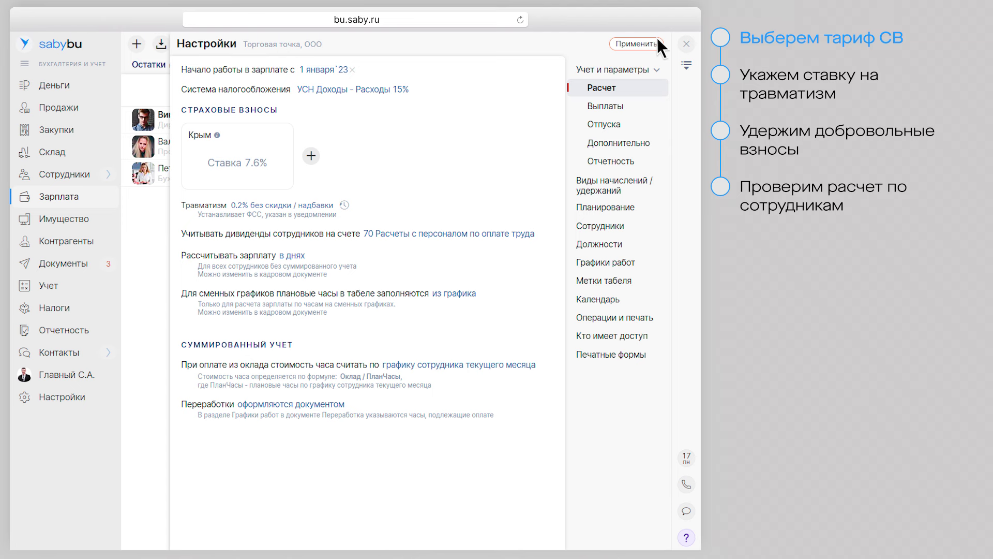
# Step: Add a new insurance contributions period of type Обычные starting 01.01.23
pyautogui.click(311, 155)
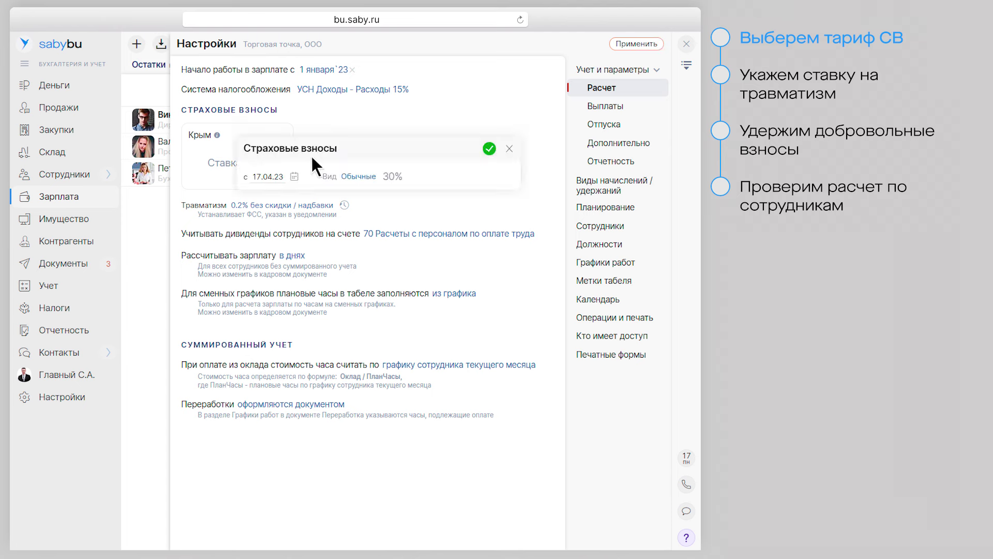
pyautogui.doubleClick(266, 176)
pyautogui.write('01.01.23')
pyautogui.click(489, 149)
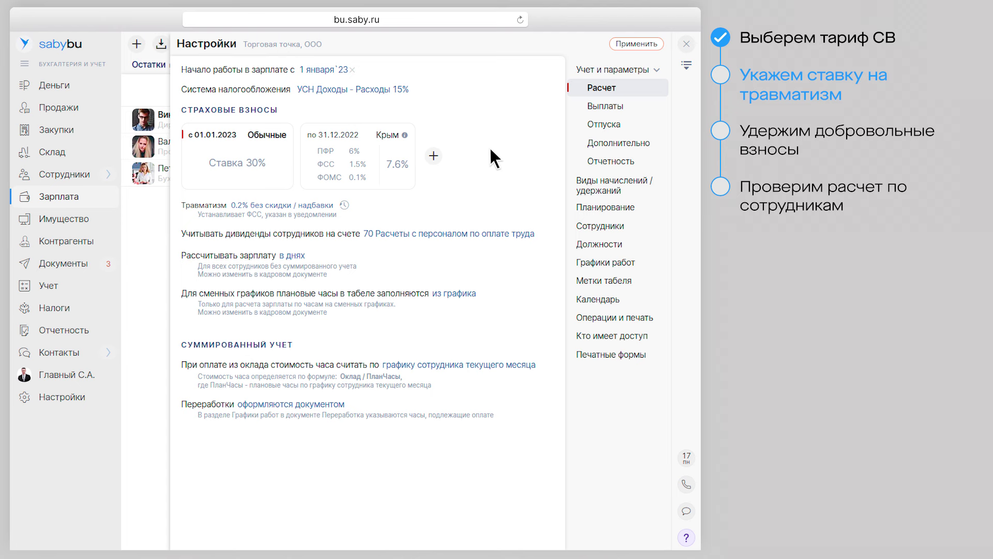
# Step: Examine the Травматизм tariff settings, including the discount/surcharge fields, and close them without saving
pyautogui.click(272, 203)
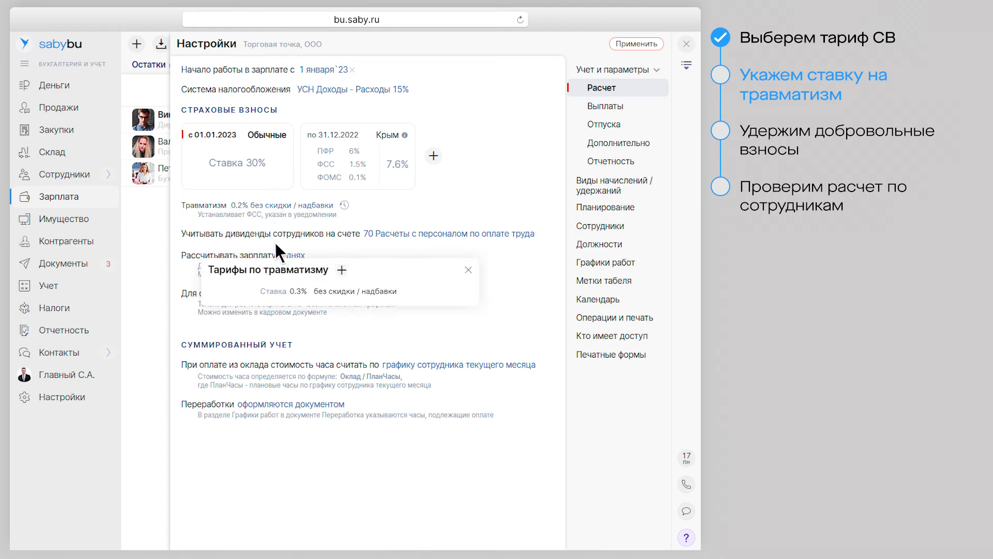
pyautogui.click(277, 295)
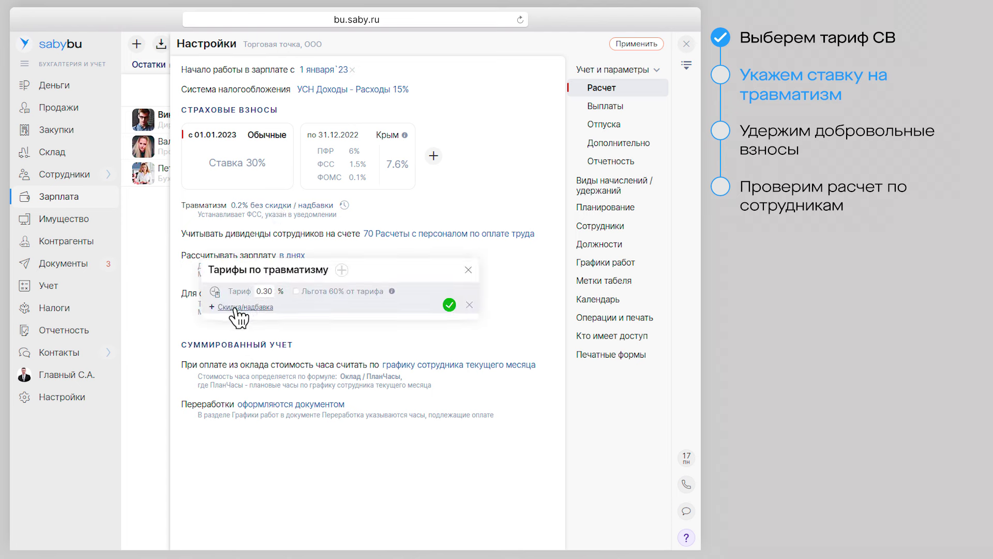
pyautogui.click(237, 307)
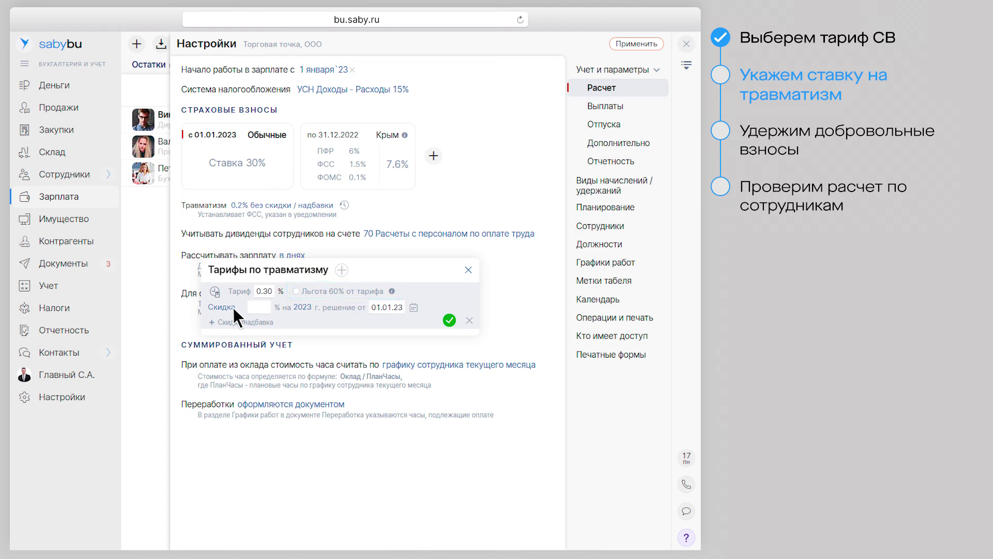
pyautogui.click(469, 269)
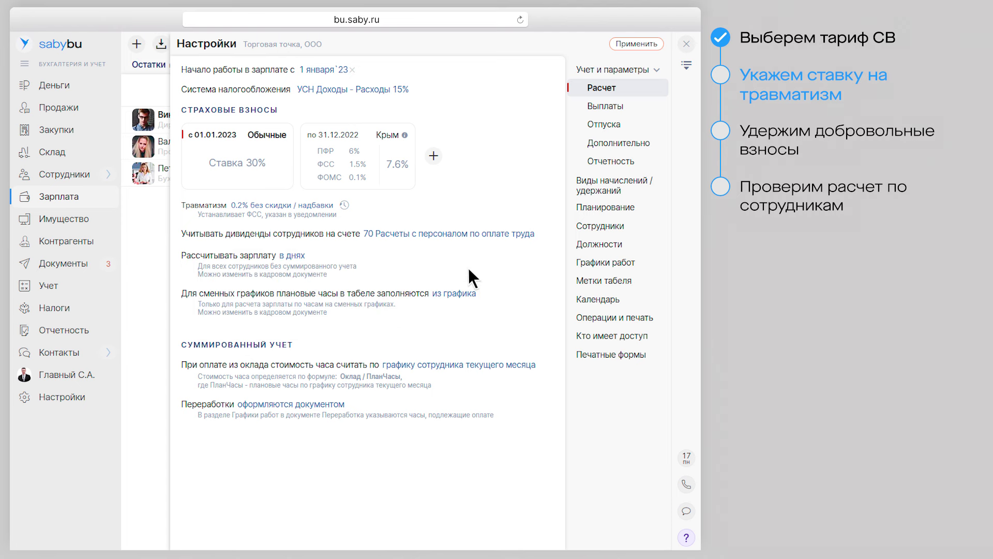
# Step: Add the accountant's disability certificate, valid 29.12.22 to 29.12.24 and issued 29.12.22, filling in its series and number
pyautogui.click(143, 172)
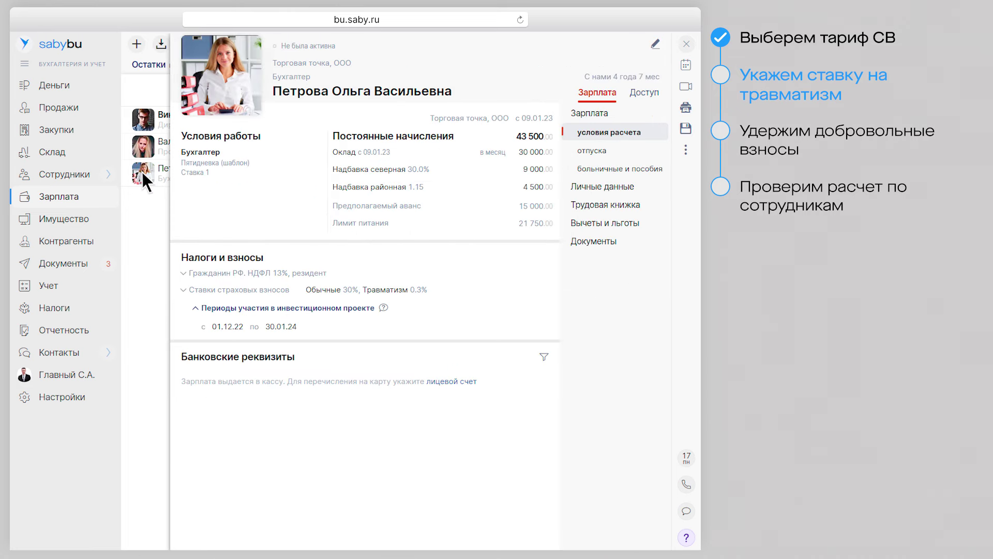
pyautogui.click(607, 221)
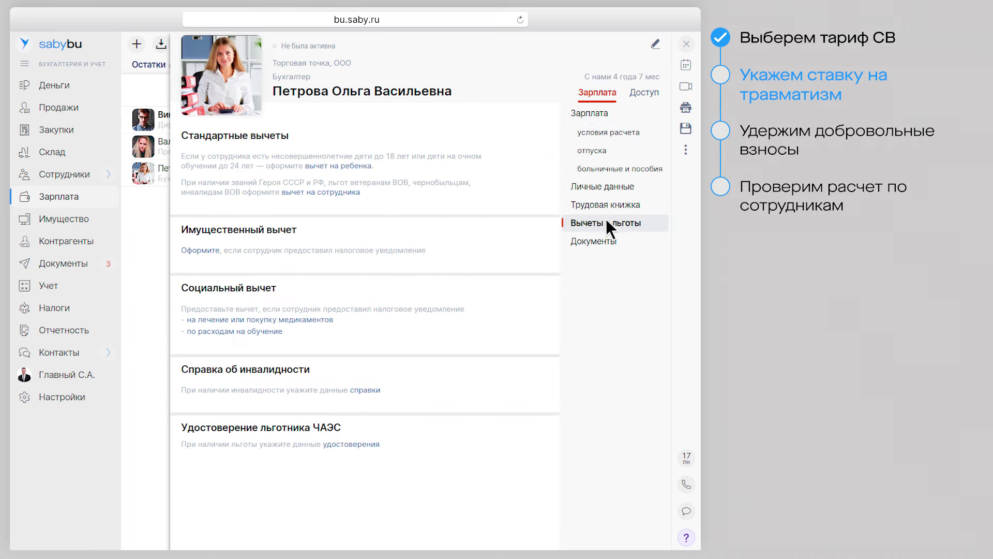
pyautogui.click(367, 391)
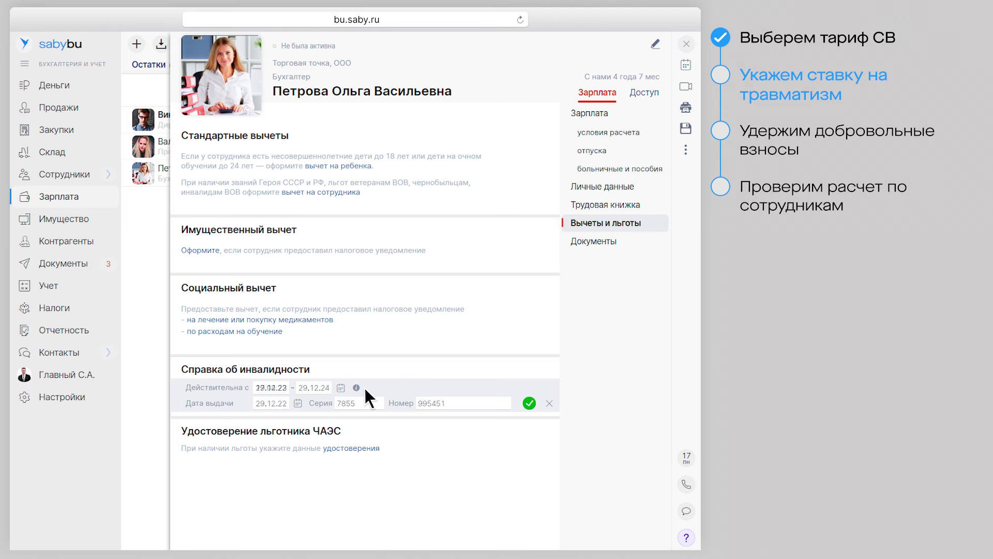
pyautogui.click(530, 403)
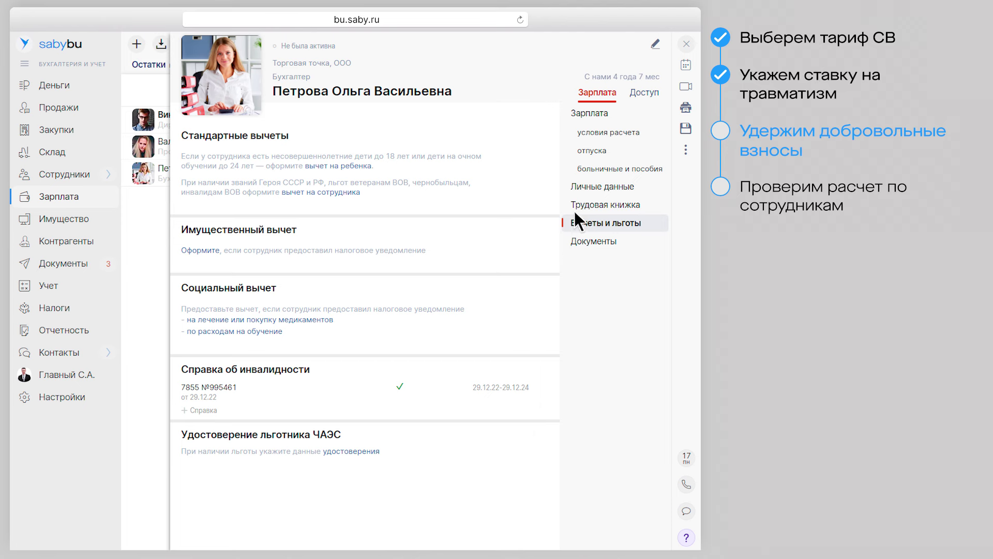
# Step: Add a voluntary pension contribution at the accountant's expense: fixed 1000 rubles from 30.01.23 to 30.01.24, with Вычет enabled
pyautogui.click(595, 133)
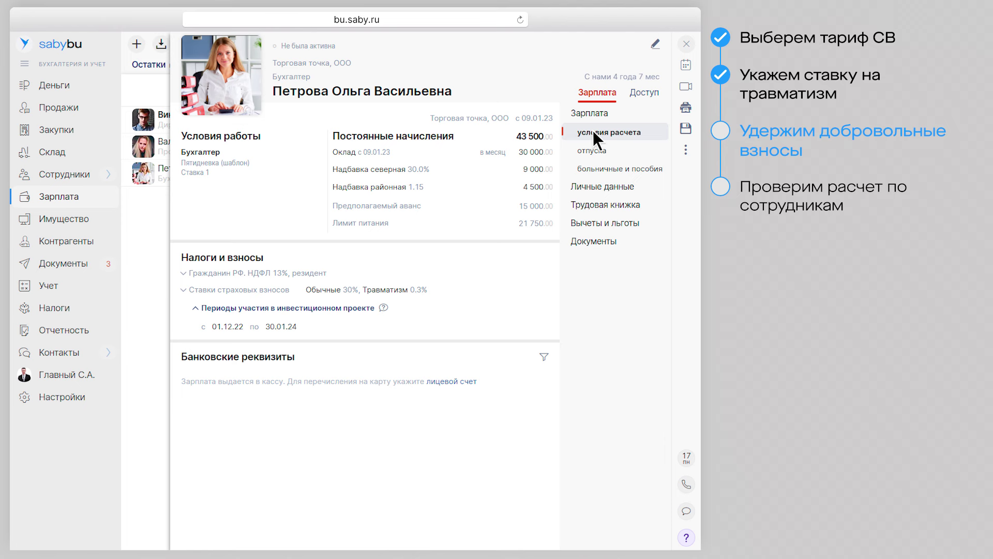
pyautogui.click(656, 44)
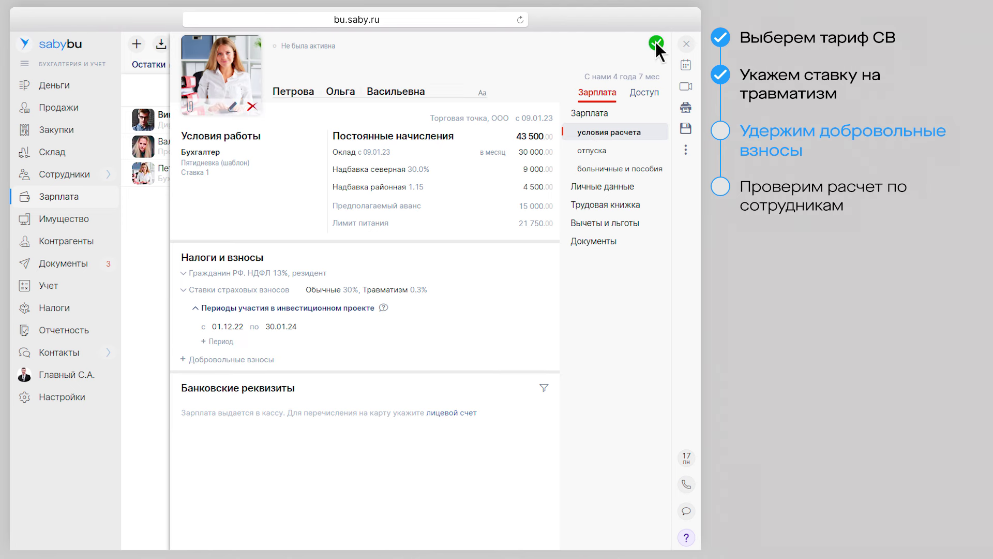
pyautogui.click(228, 359)
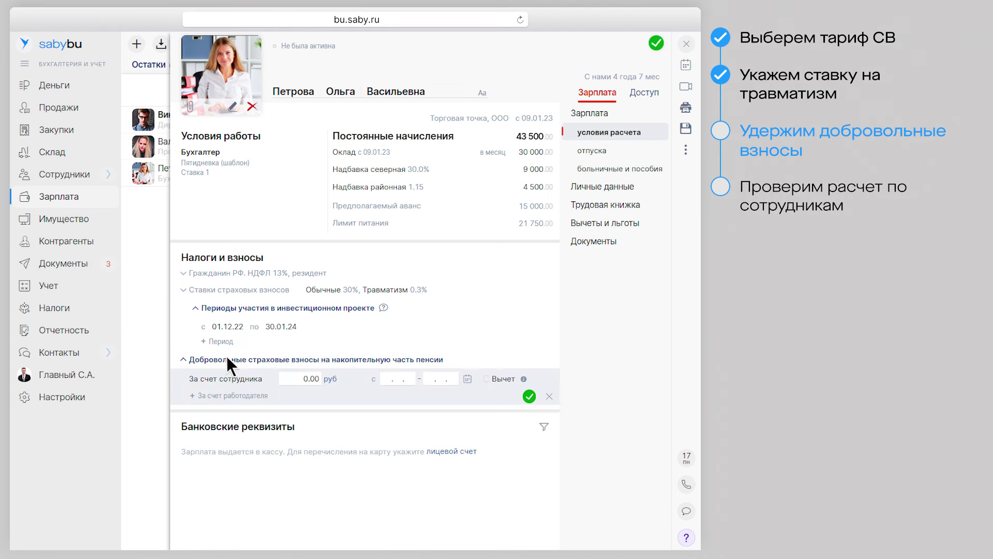
pyautogui.click(331, 379)
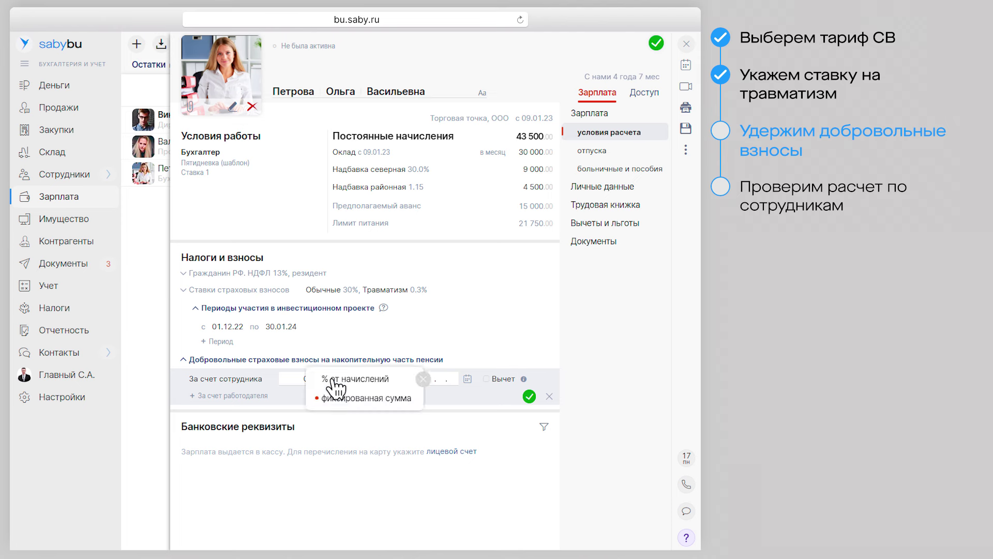
pyautogui.click(422, 377)
pyautogui.write('1000')
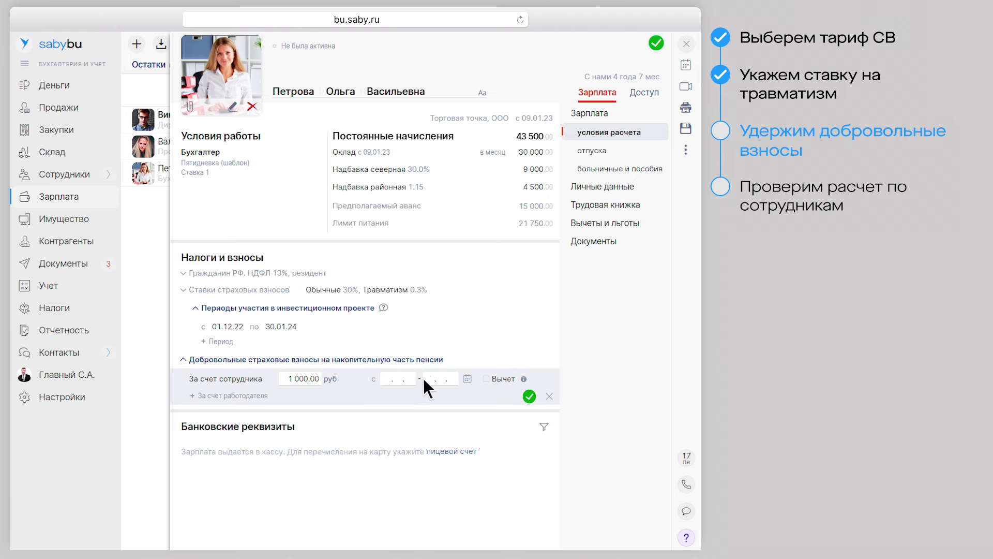
pyautogui.write('3001')
# Step: Add an employer-paid voluntary contribution of 1000 rubles for 30.01.23 to 30.01.24 and save the employee card
pyautogui.click(232, 395)
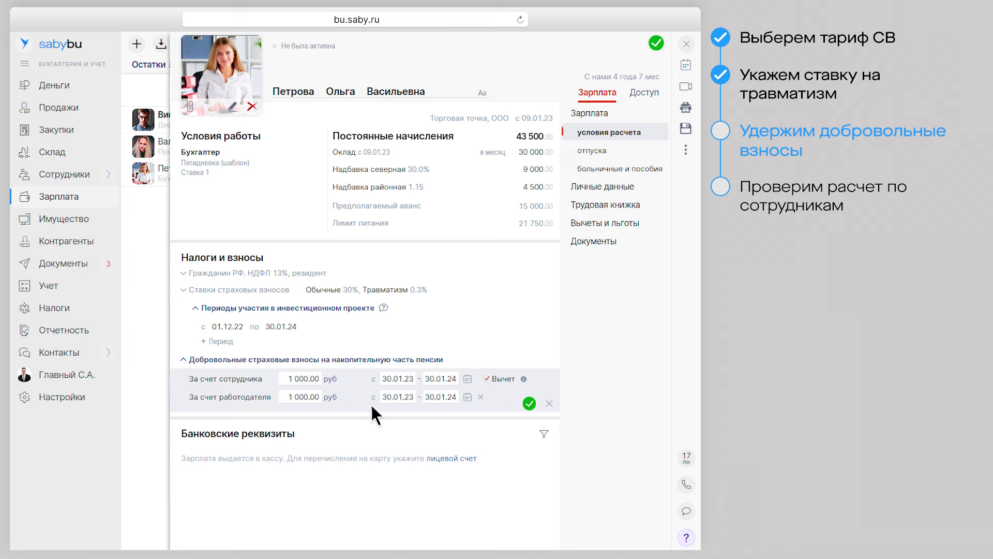
pyautogui.click(530, 403)
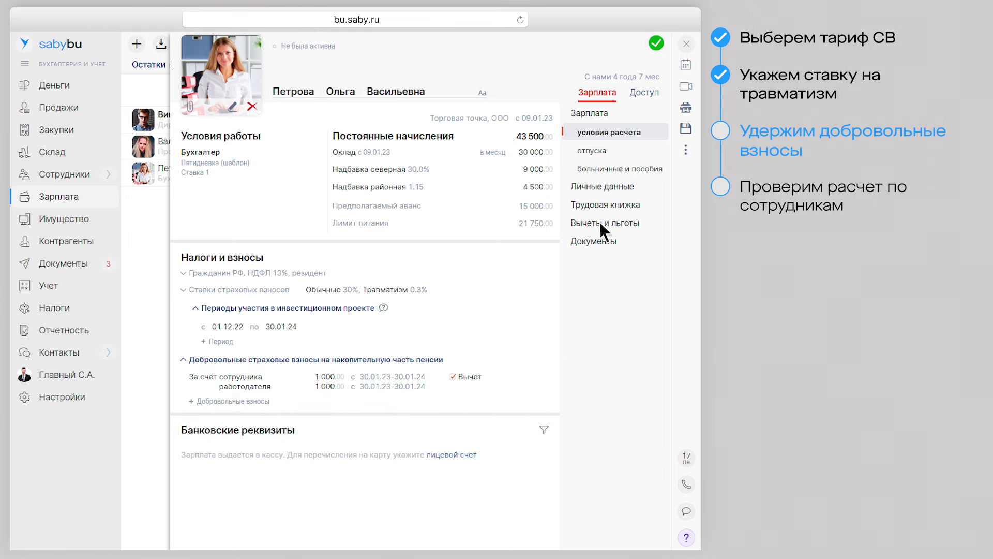
pyautogui.click(655, 42)
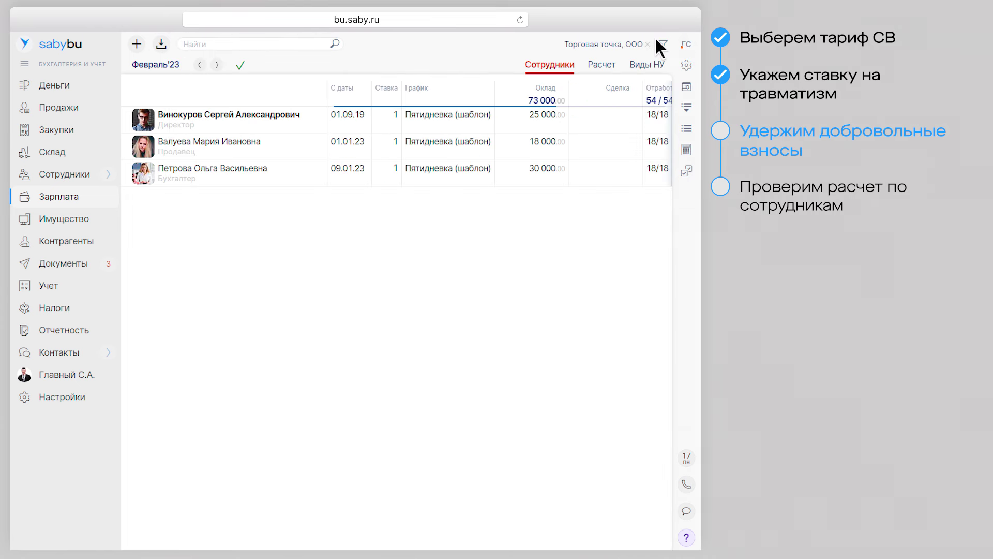
# Step: Review the accountant's Февраль'23 payroll calculation, including withholdings and insurance contributions
pyautogui.click(603, 67)
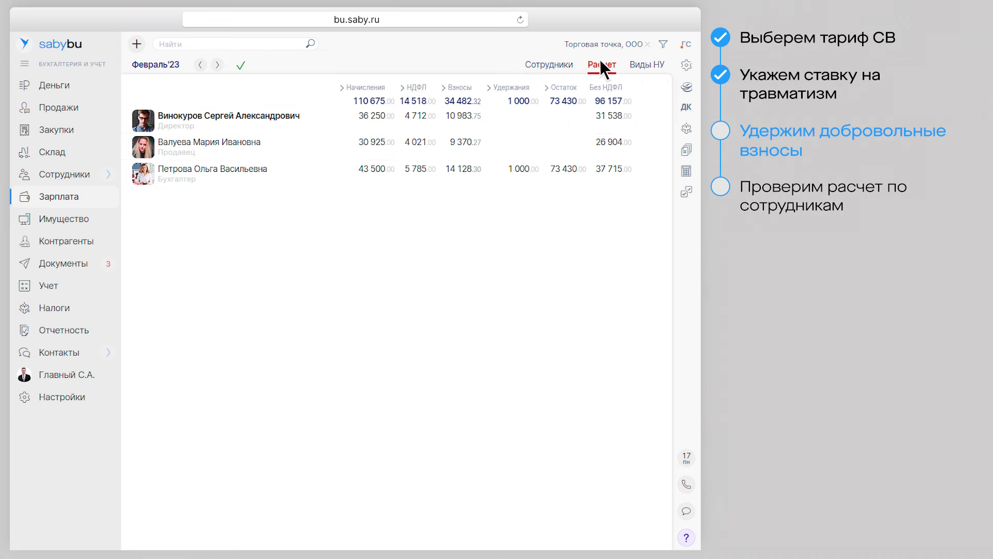
pyautogui.click(271, 169)
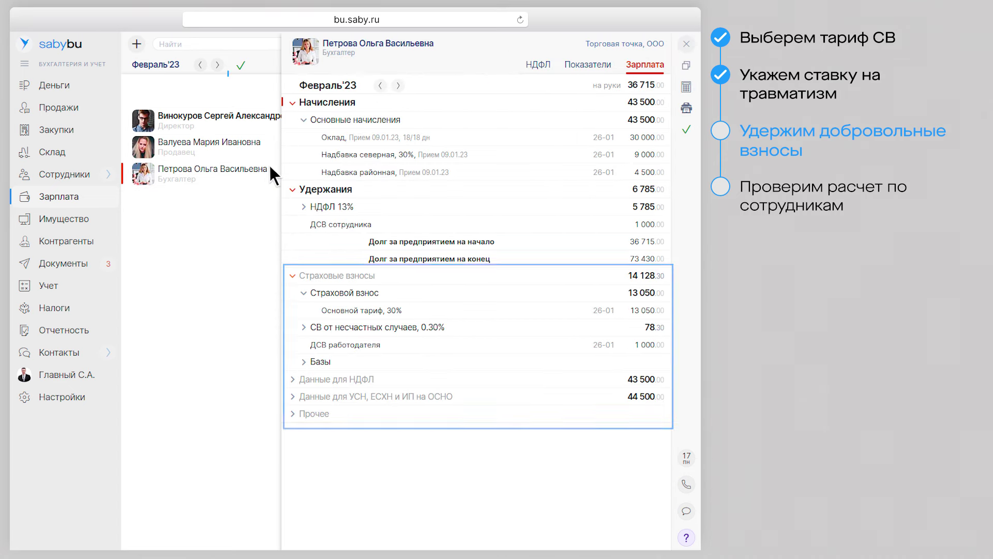
pyautogui.click(687, 43)
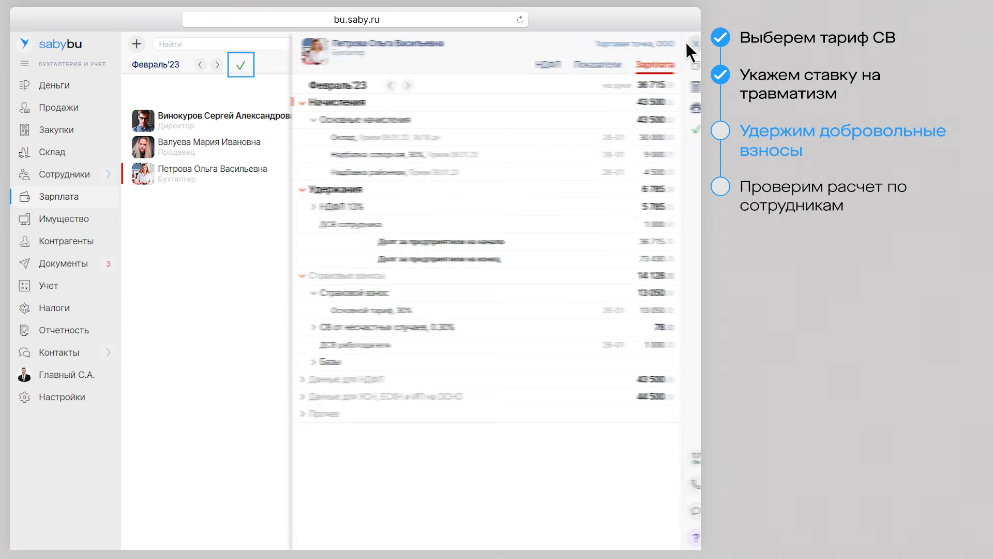
# Step: Reopen the posted Февраль'23 payroll and recalculate it for all employees
pyautogui.click(242, 66)
pyautogui.click(346, 319)
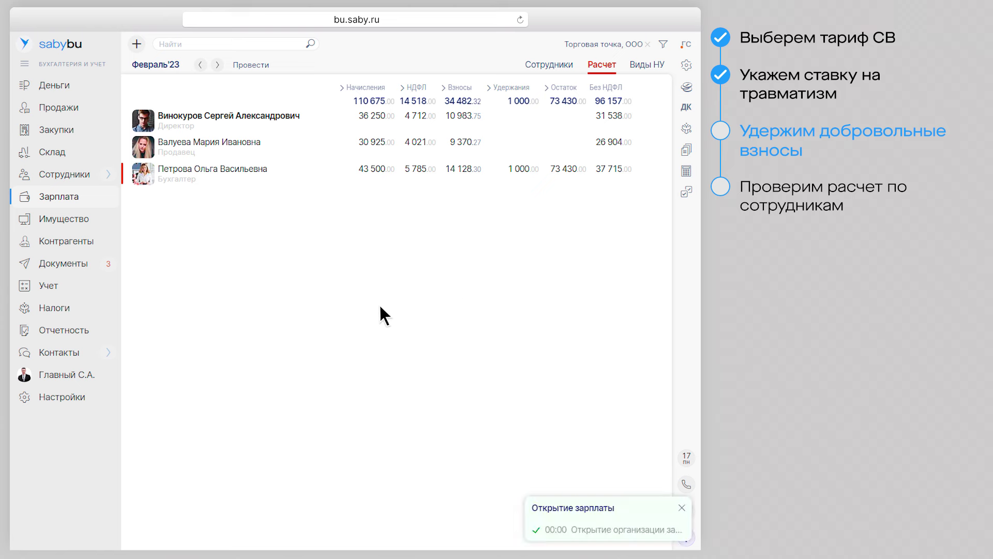
pyautogui.click(684, 192)
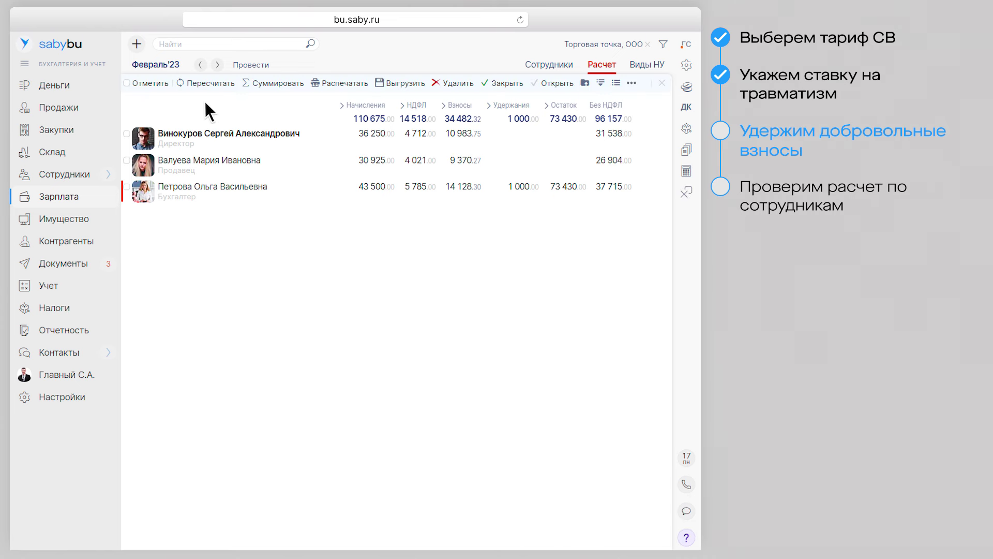
pyautogui.click(127, 82)
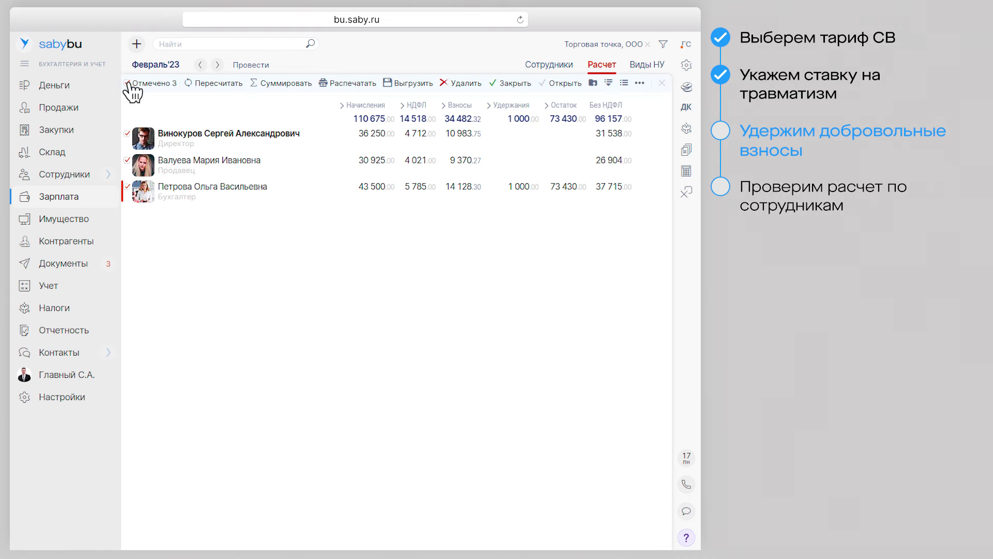
pyautogui.click(215, 84)
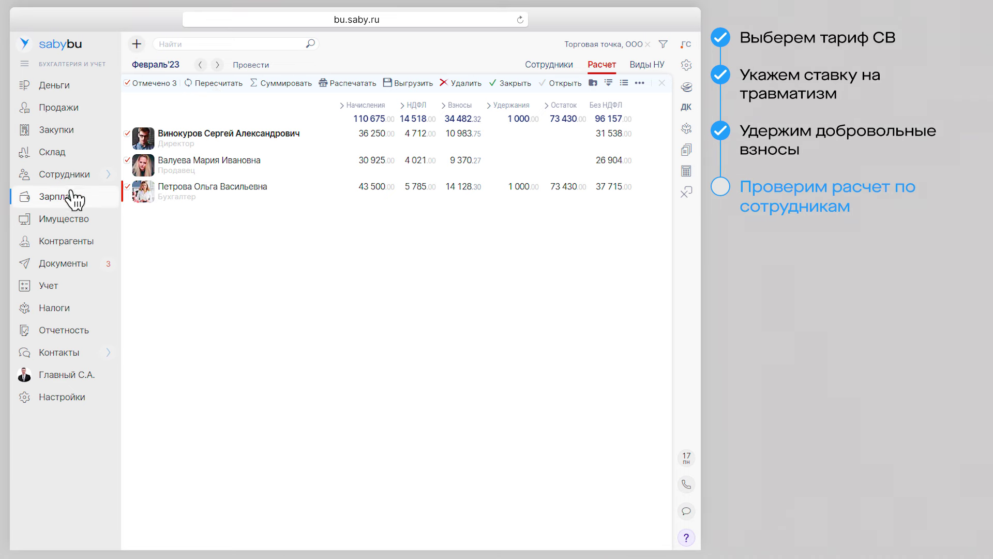
# Step: Build the Расчетная ведомость payroll report, break down its Страховые взносы column by contribution type, and close the report
pyautogui.moveTo(63, 196)
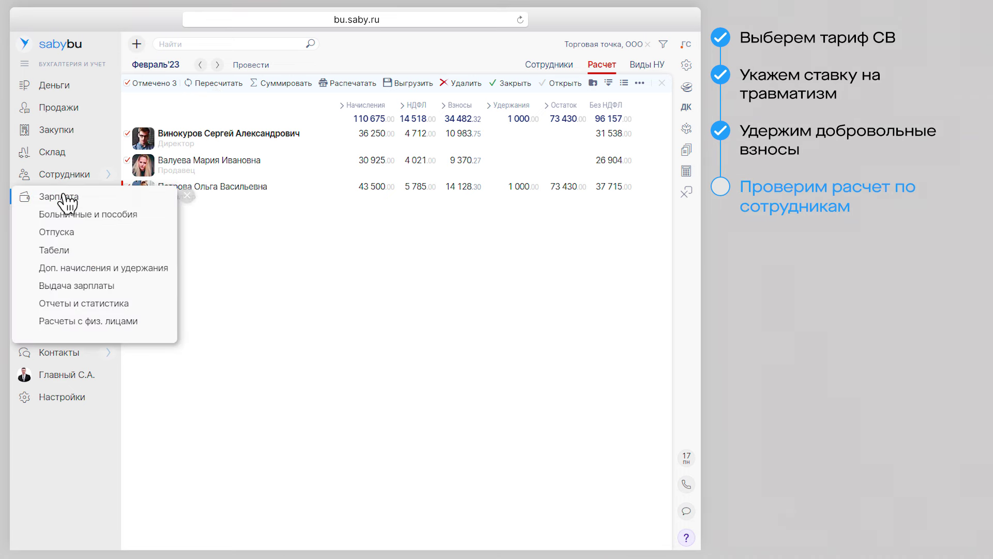
pyautogui.click(62, 303)
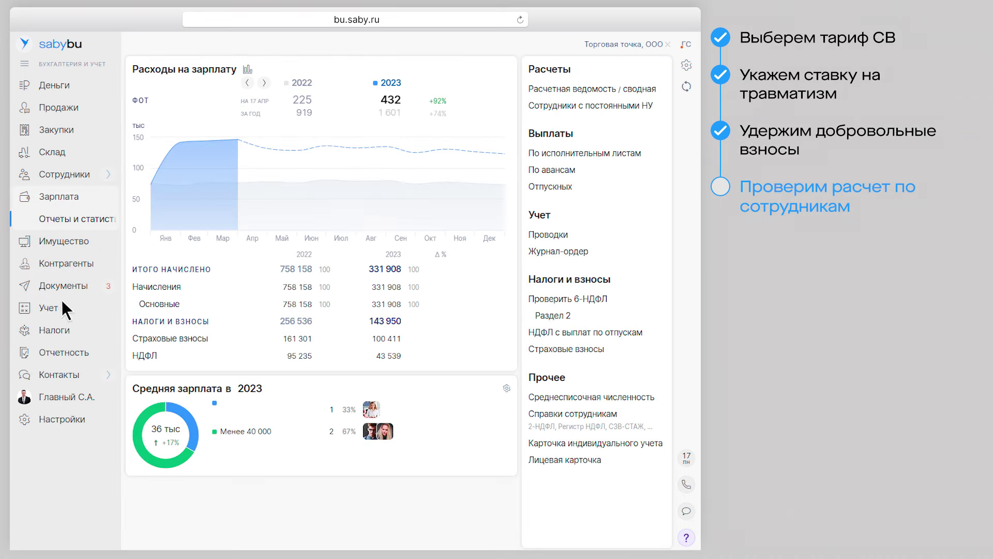
pyautogui.click(563, 92)
pyautogui.click(560, 96)
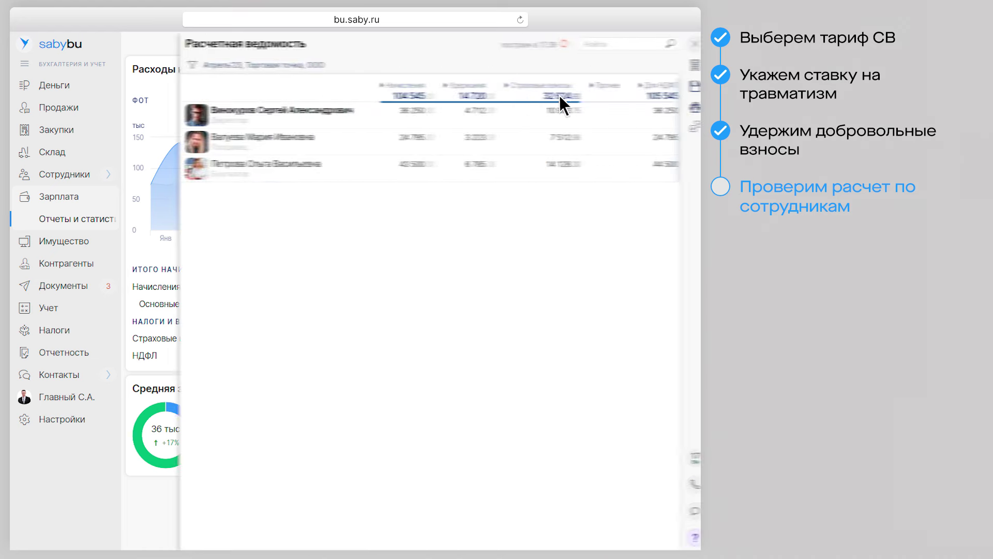
pyautogui.click(495, 83)
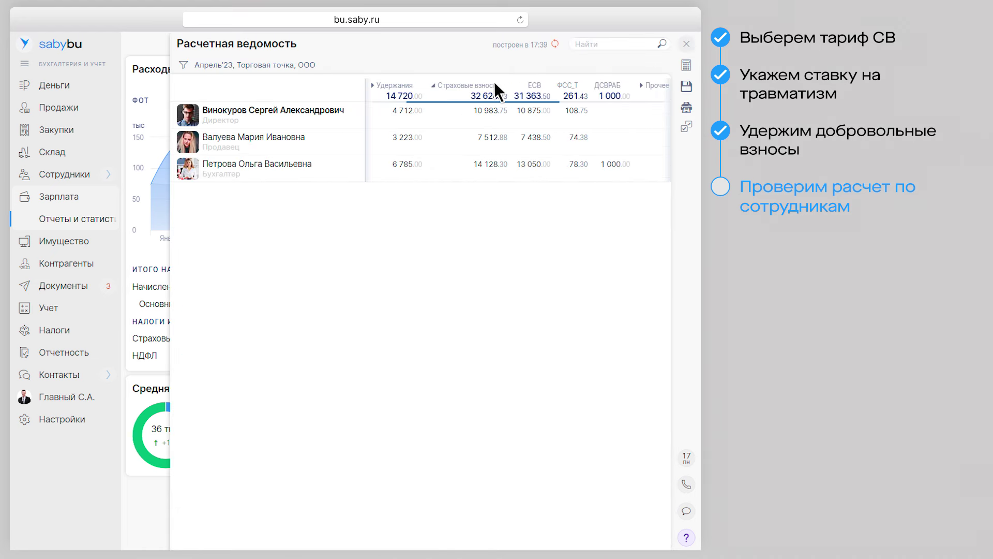
pyautogui.click(686, 44)
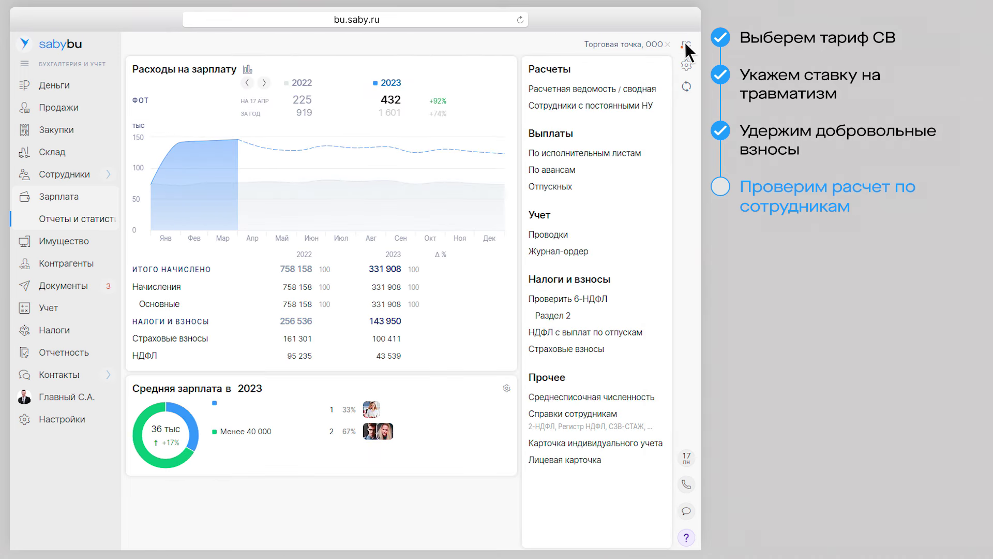
# Step: Open the Расчет СВ for Фев'24 from the accounting reports calendar and bring up the help and support options
pyautogui.moveTo(52, 311)
pyautogui.click(51, 326)
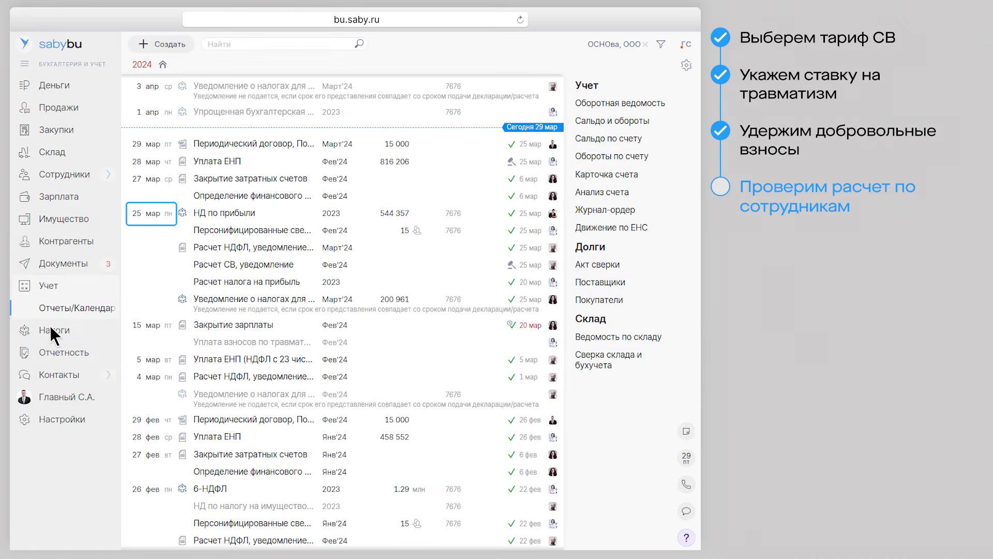
pyautogui.click(215, 263)
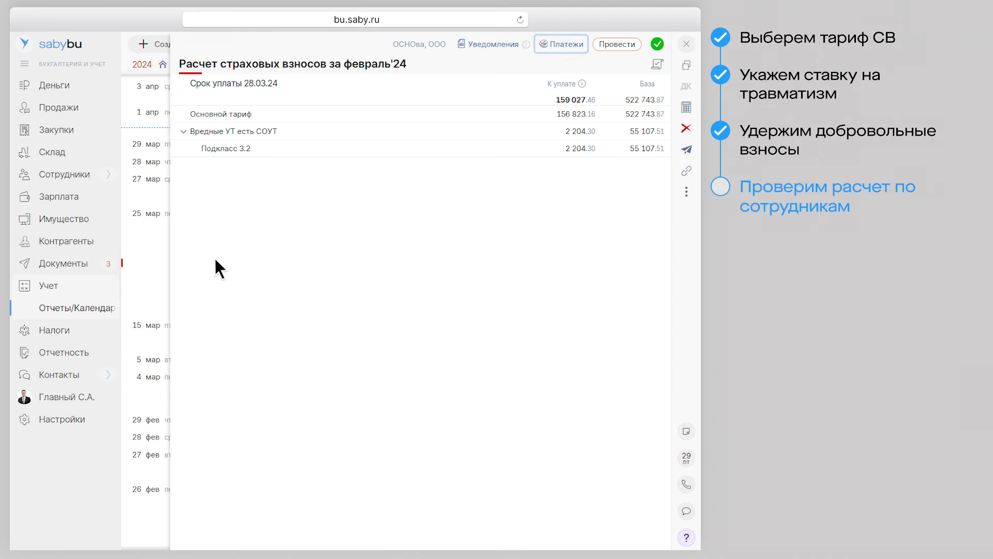
pyautogui.click(687, 537)
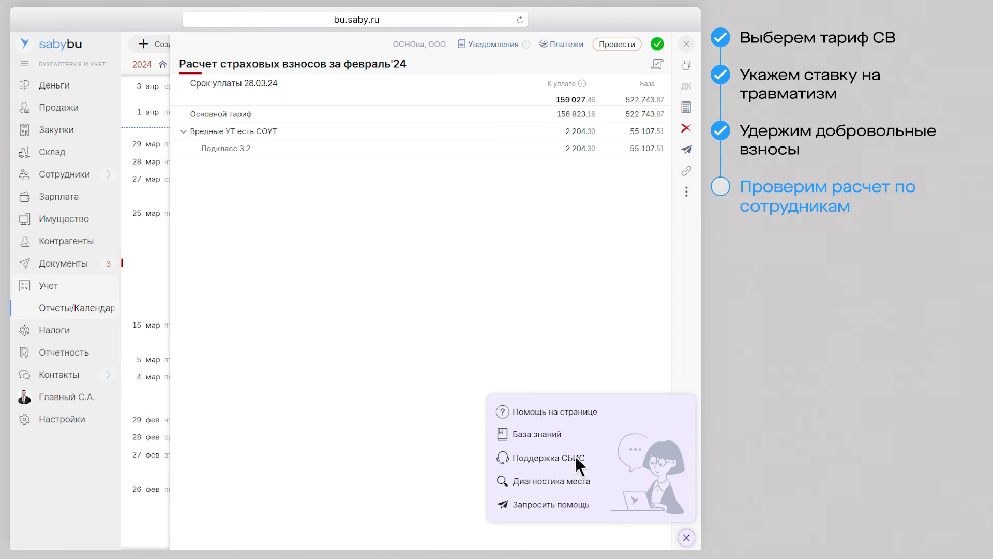